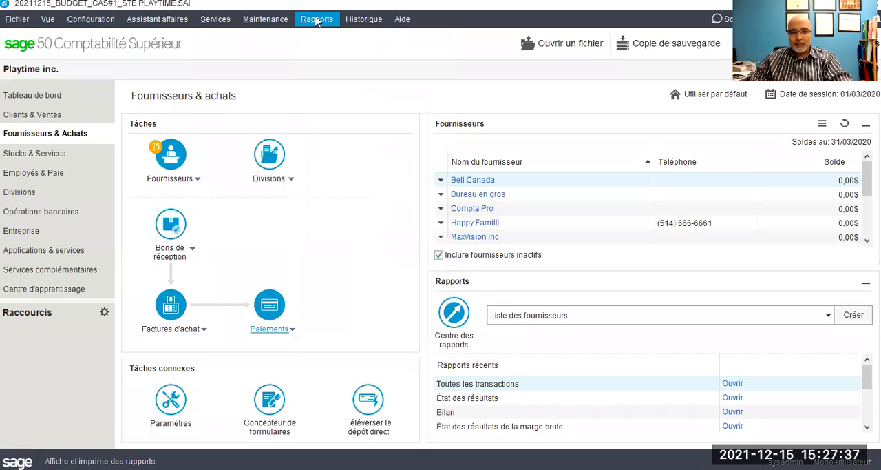
{"action": "mouse_move", "coordinate": [378, 143]}
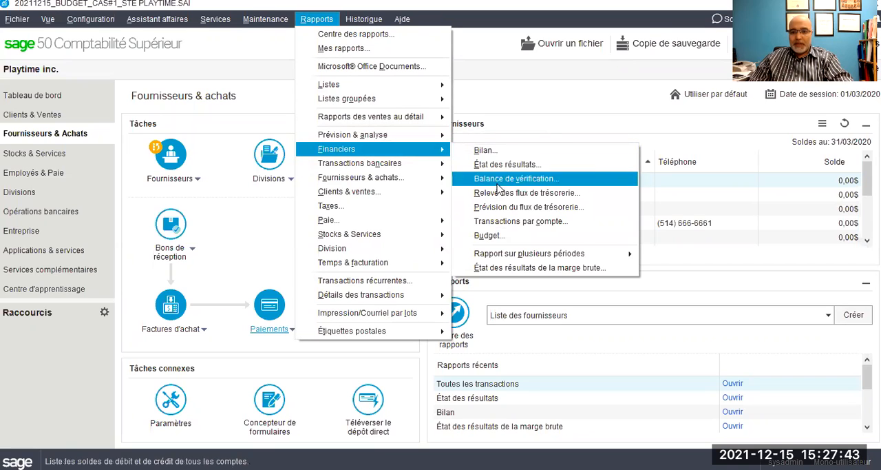
{"action": "left_click", "coordinate": [512, 270]}
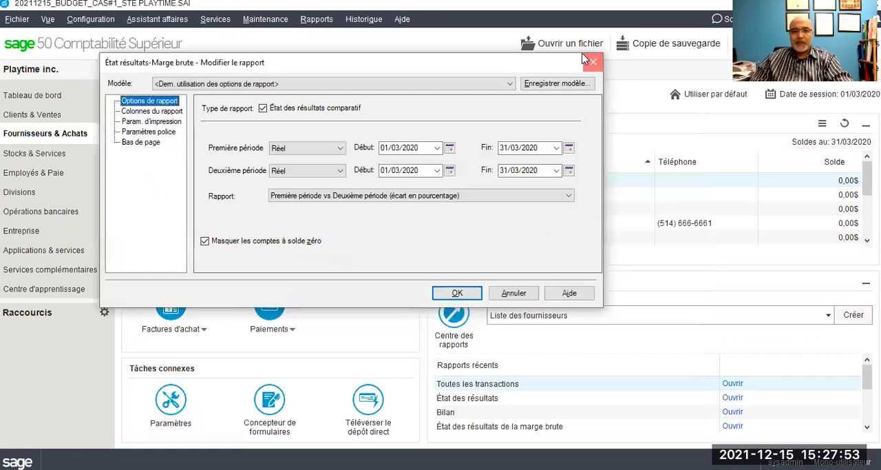
{"action": "left_click", "coordinate": [585, 57]}
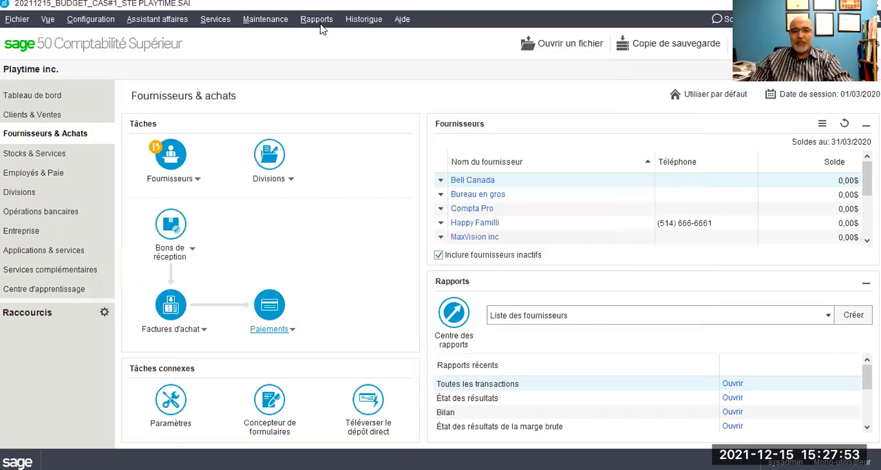
- Open the options of the financial report État des résultats de la marge brute, with the comparative report type enabled
{"action": "left_click", "coordinate": [318, 20]}
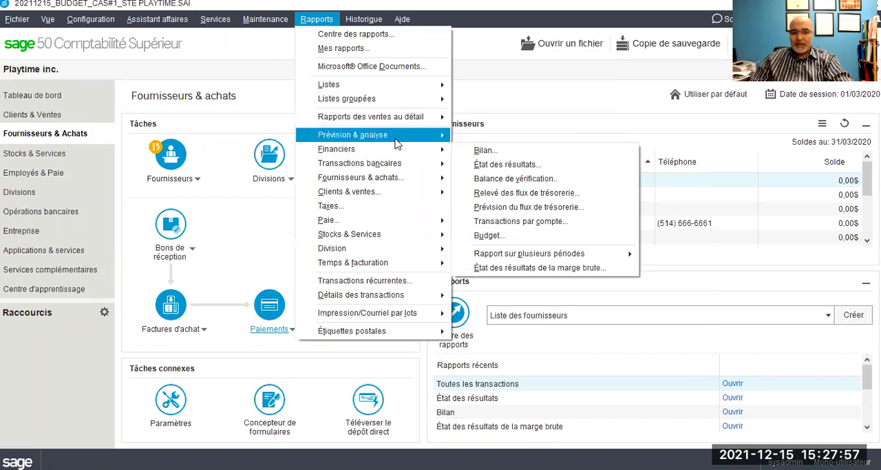
{"action": "mouse_move", "coordinate": [427, 150]}
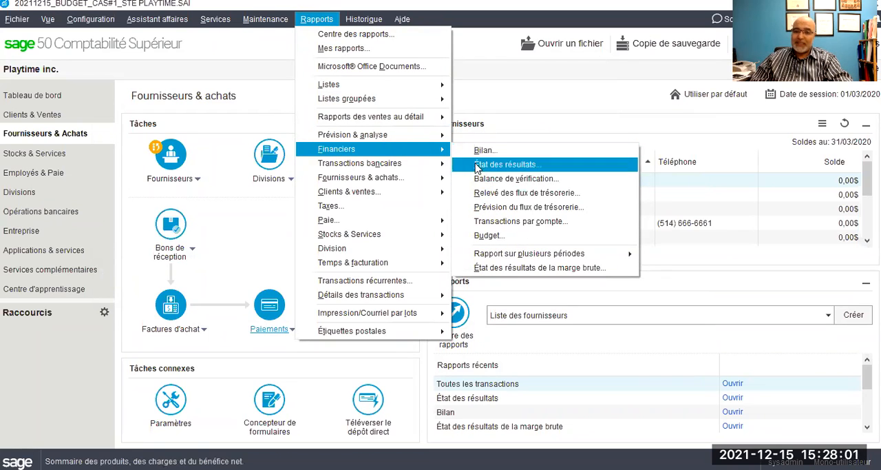
{"action": "left_click", "coordinate": [493, 271]}
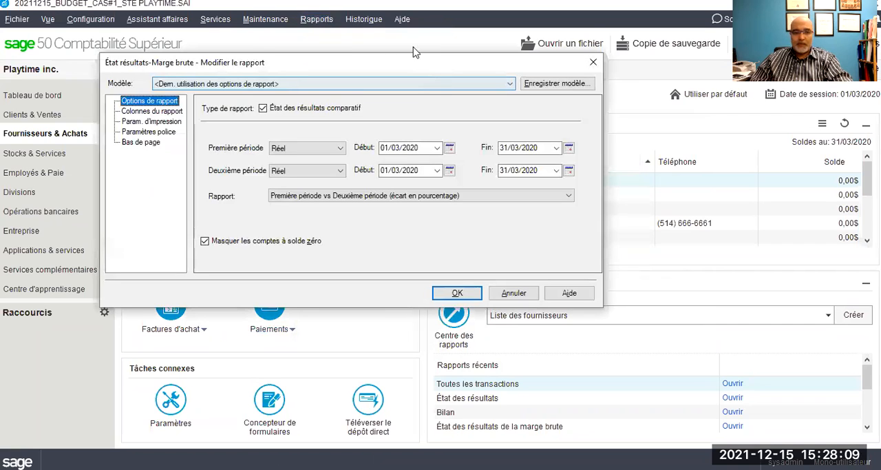
{"action": "left_click_drag", "start_coordinate": [415, 52], "coordinate": [404, 32]}
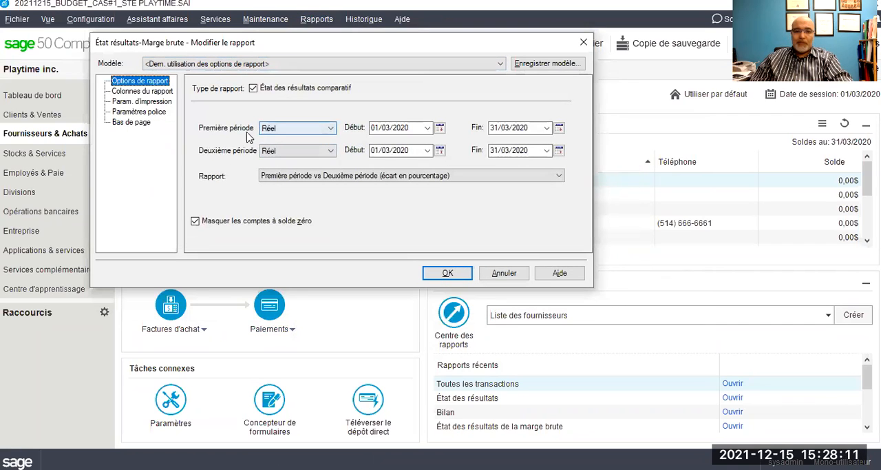
{"action": "left_click", "coordinate": [253, 88]}
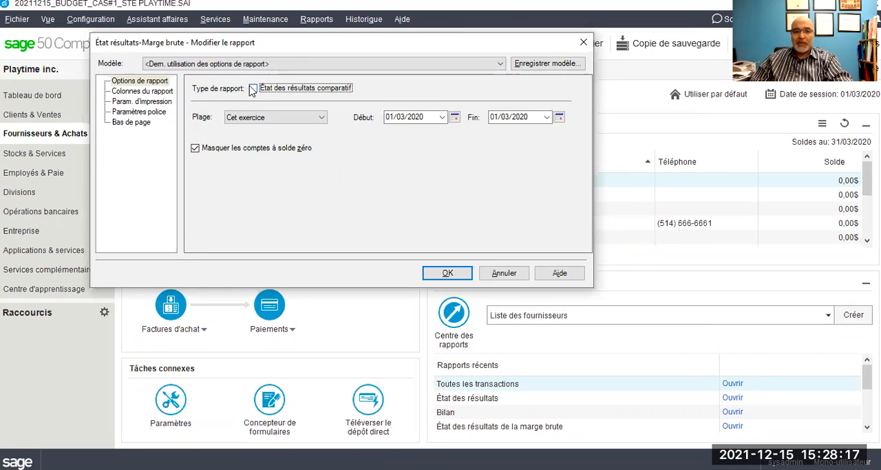
{"action": "left_click", "coordinate": [253, 89]}
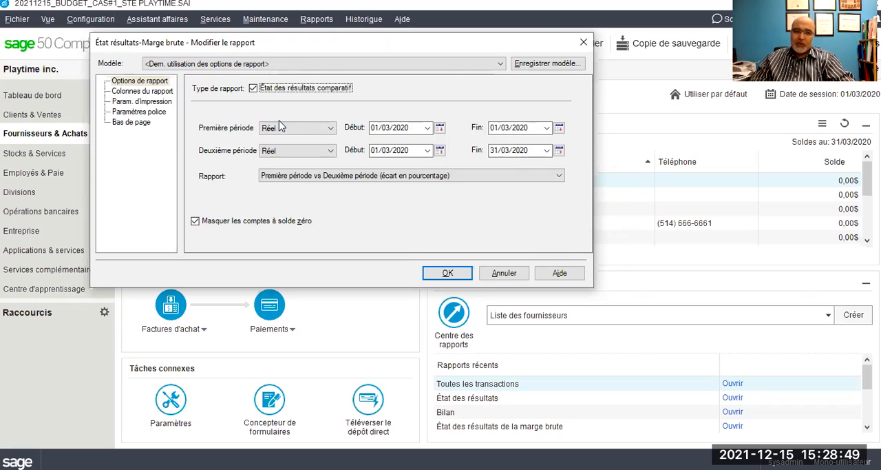
- Set the second period to Budget-Exer. courant and the comparison to Première période vs Deuxième période (montants seulement), and generate the report
{"action": "left_click", "coordinate": [319, 153]}
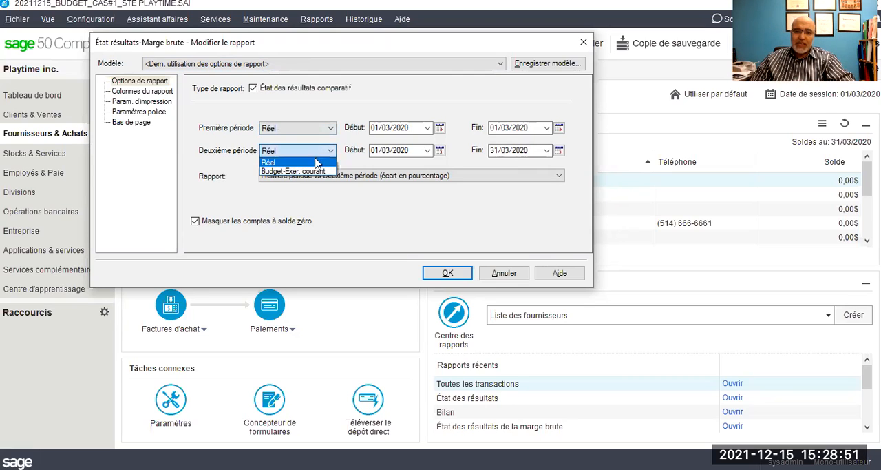
{"action": "left_click", "coordinate": [306, 171]}
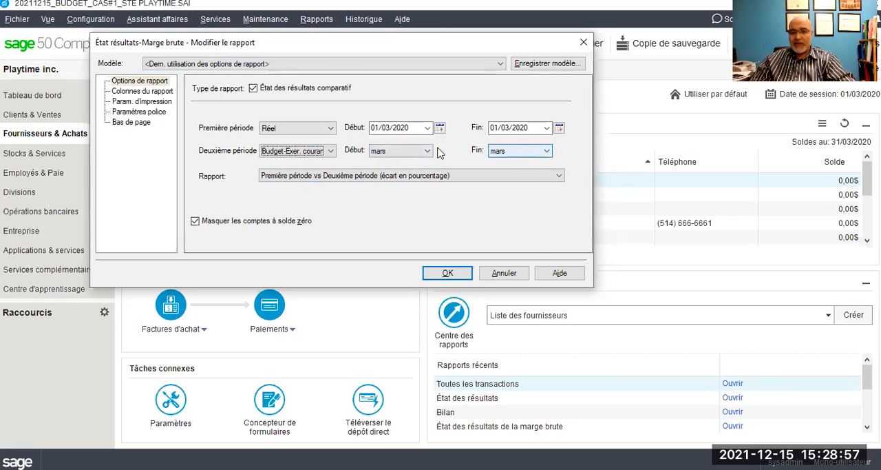
{"action": "left_click", "coordinate": [501, 176]}
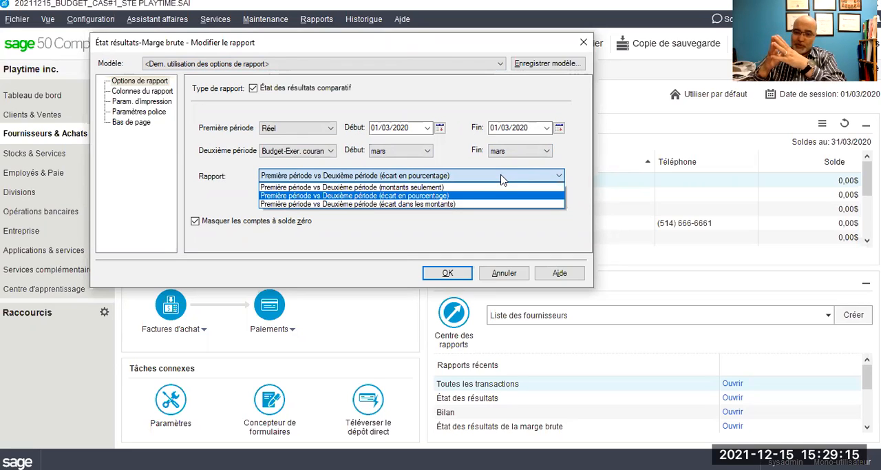
{"action": "left_click", "coordinate": [439, 188]}
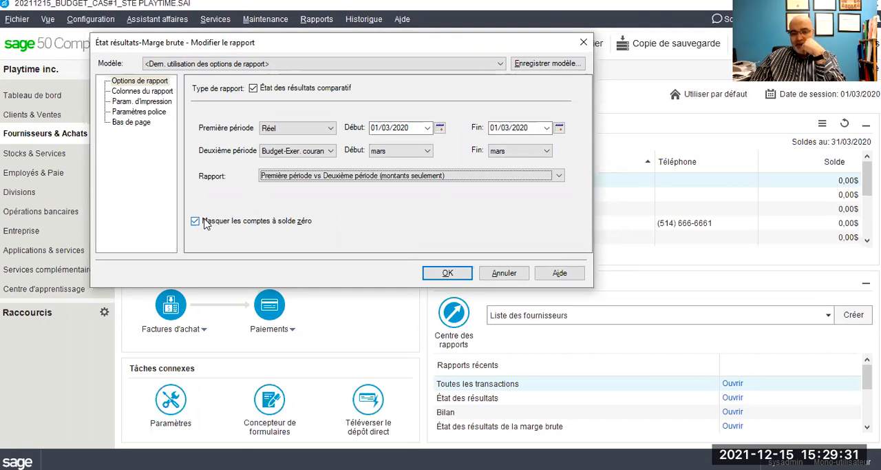
{"action": "left_click", "coordinate": [432, 274]}
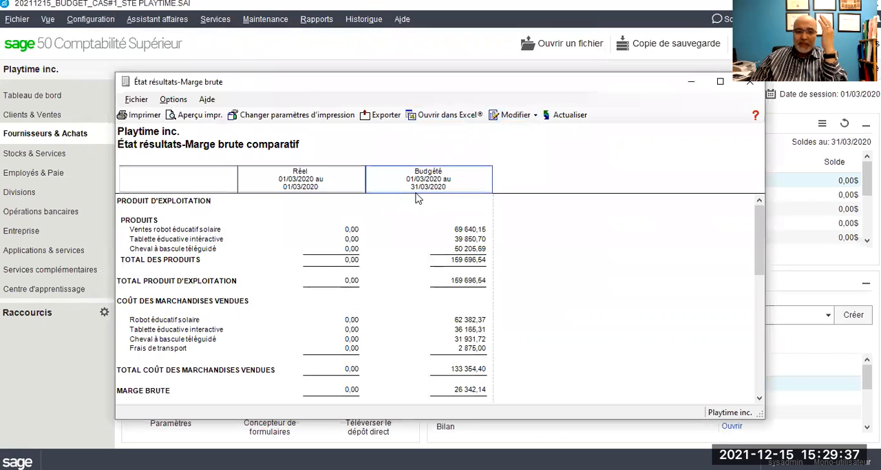
- Examine the actual and budgeted columns of the comparative gross margin statement, from revenues down to operating expenses
{"action": "scroll", "coordinate": [417, 198], "scroll_direction": "down", "scroll_amount": 5}
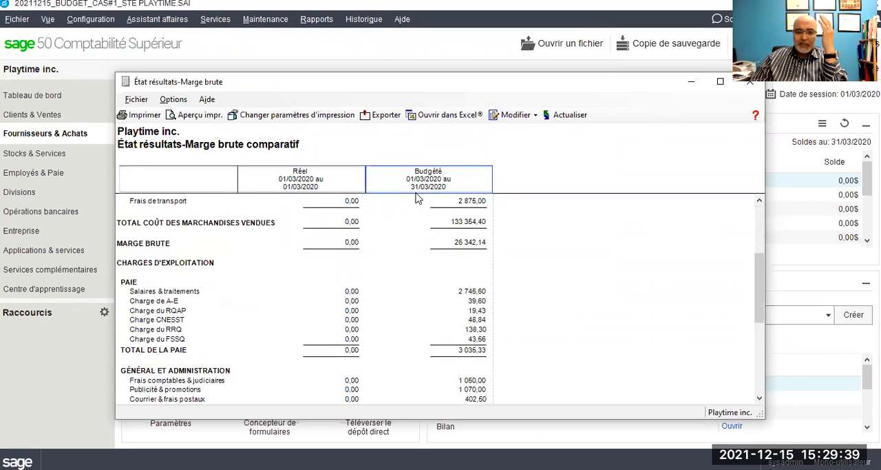
{"action": "scroll", "coordinate": [417, 198], "scroll_direction": "down", "scroll_amount": 1}
{"action": "scroll", "coordinate": [416, 198], "scroll_direction": "up", "scroll_amount": 6}
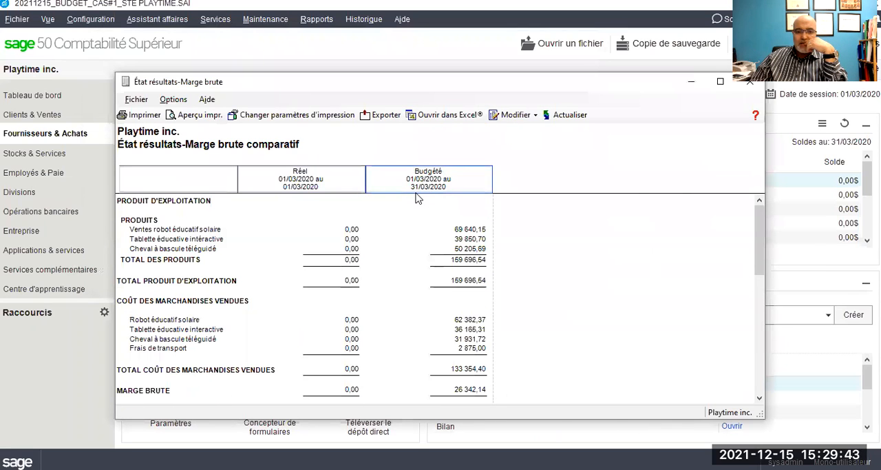
{"action": "scroll", "coordinate": [417, 199], "scroll_direction": "down", "scroll_amount": 5}
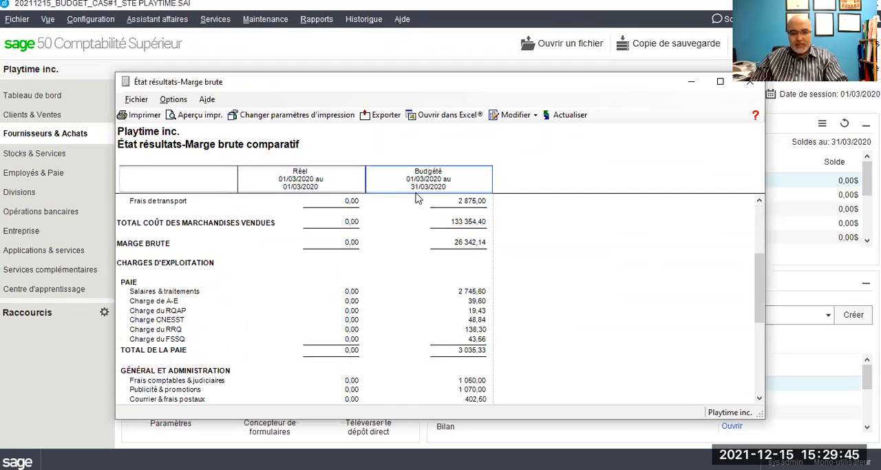
{"action": "scroll", "coordinate": [417, 198], "scroll_direction": "down", "scroll_amount": 1}
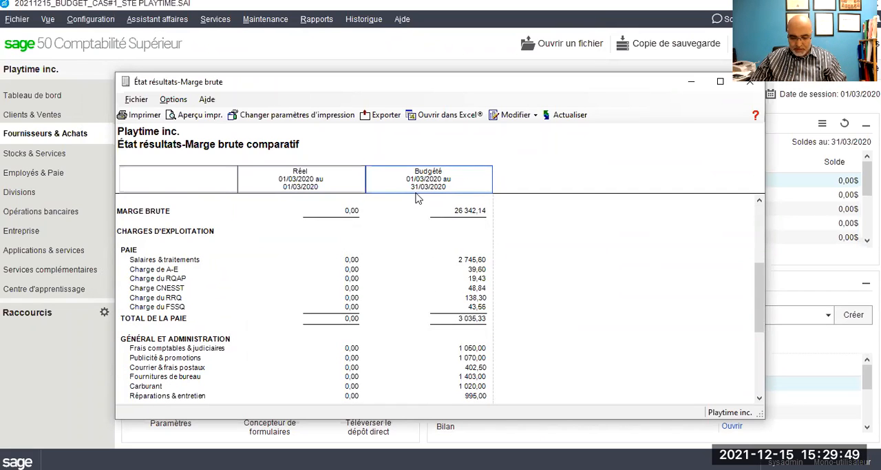
{"action": "scroll", "coordinate": [417, 198], "scroll_direction": "down", "scroll_amount": 7}
{"action": "scroll", "coordinate": [417, 198], "scroll_direction": "up", "scroll_amount": 8}
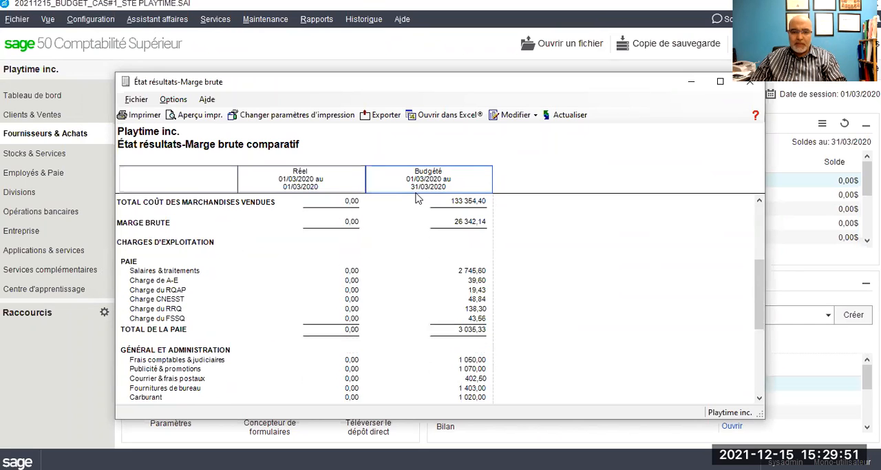
{"action": "scroll", "coordinate": [416, 198], "scroll_direction": "down", "scroll_amount": 1}
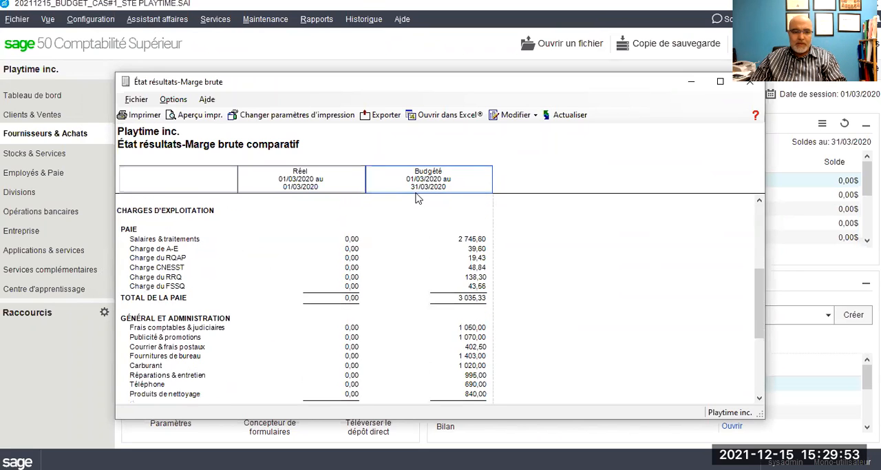
{"action": "scroll", "coordinate": [417, 198], "scroll_direction": "up", "scroll_amount": 7}
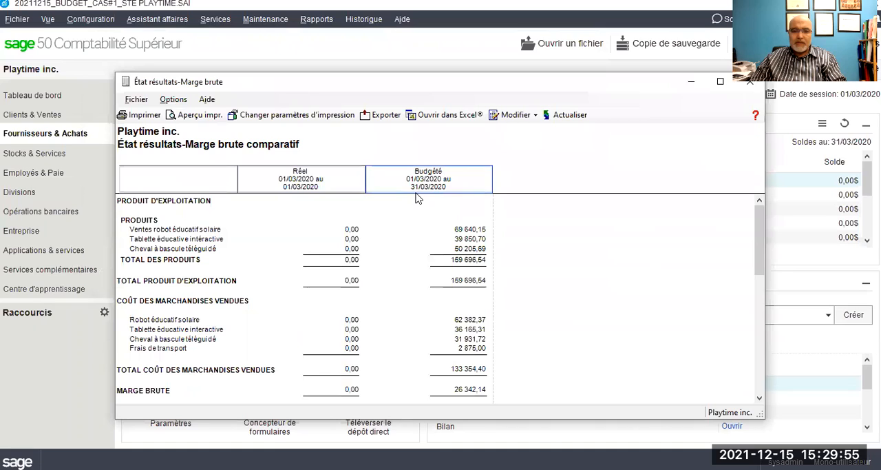
{"action": "left_click", "coordinate": [692, 439]}
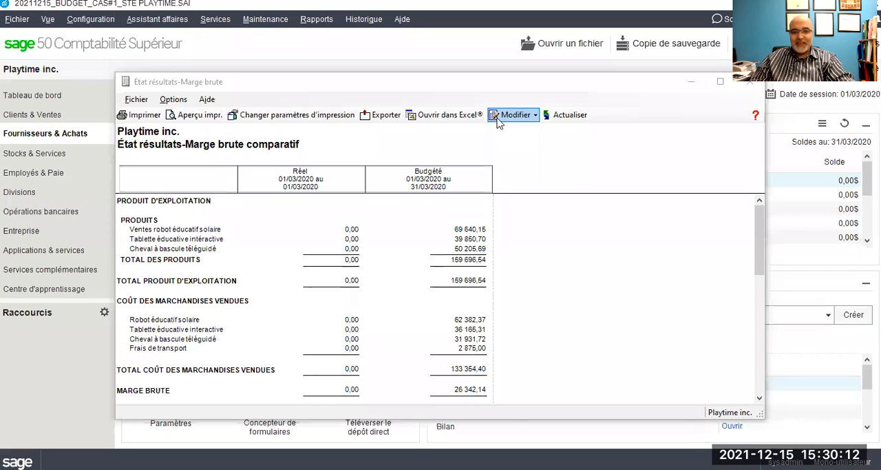
- Modify the report options to set the first period's end date to 31/03/2020, and regenerate the report
{"action": "left_click", "coordinate": [514, 115]}
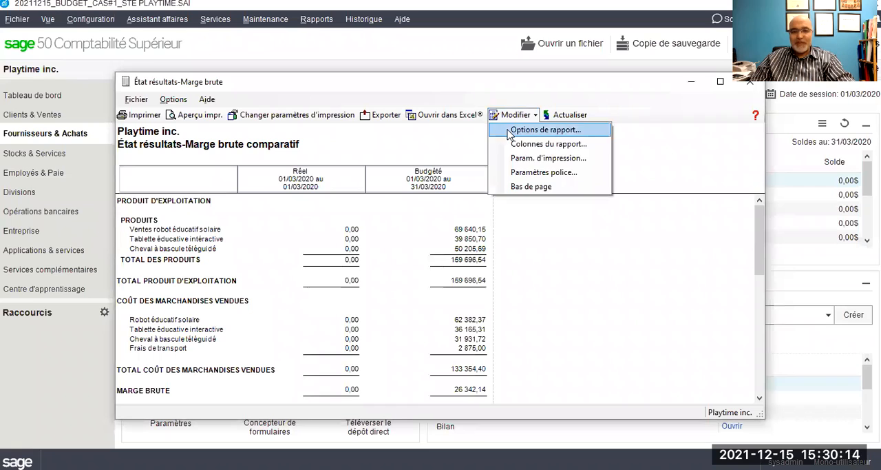
{"action": "left_click", "coordinate": [545, 130]}
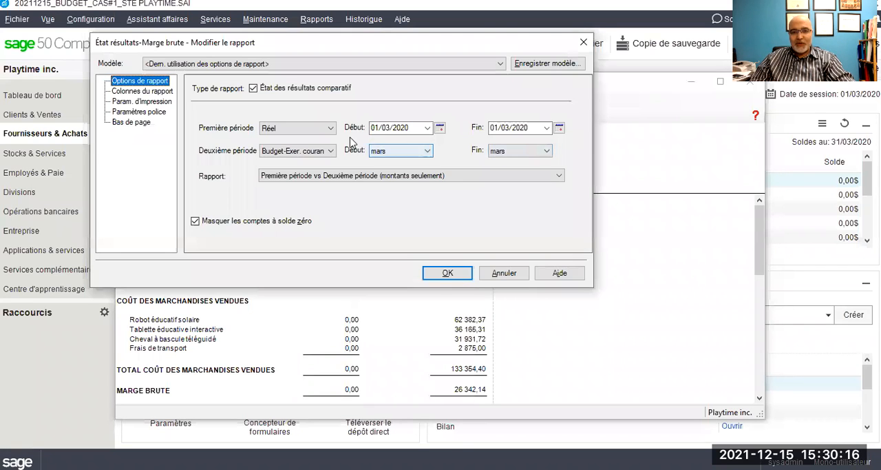
{"action": "left_click", "coordinate": [548, 127]}
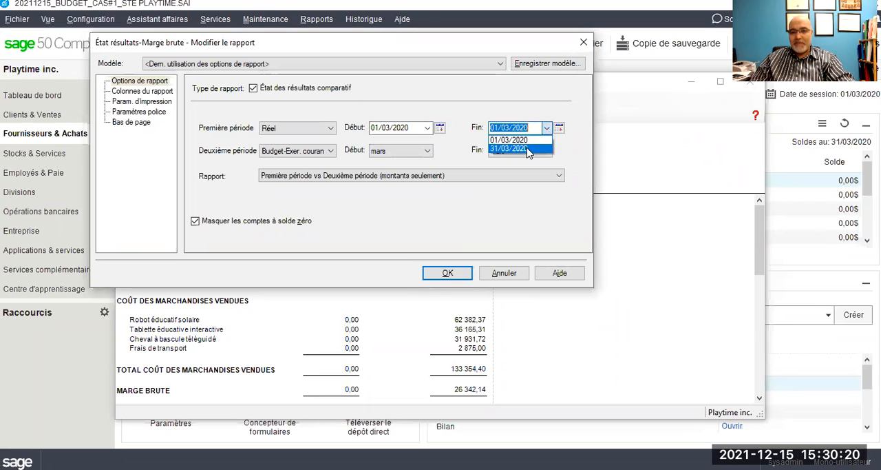
{"action": "left_click", "coordinate": [521, 149]}
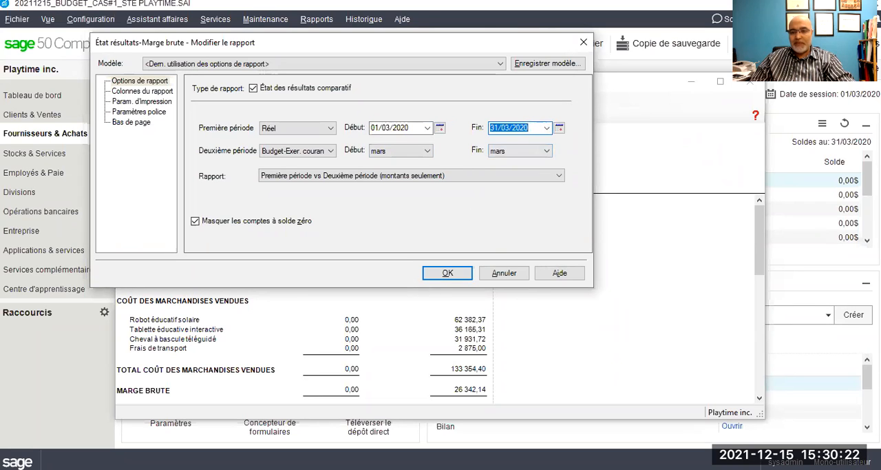
{"action": "left_click", "coordinate": [446, 272]}
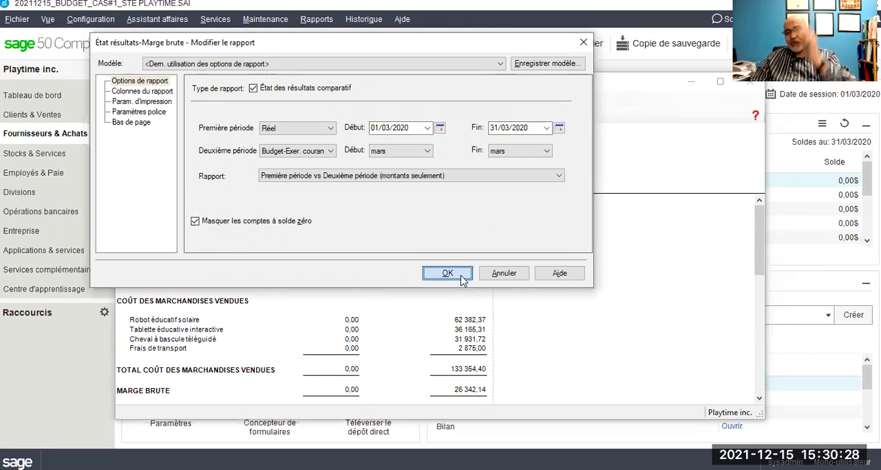
{"action": "left_click", "coordinate": [448, 273]}
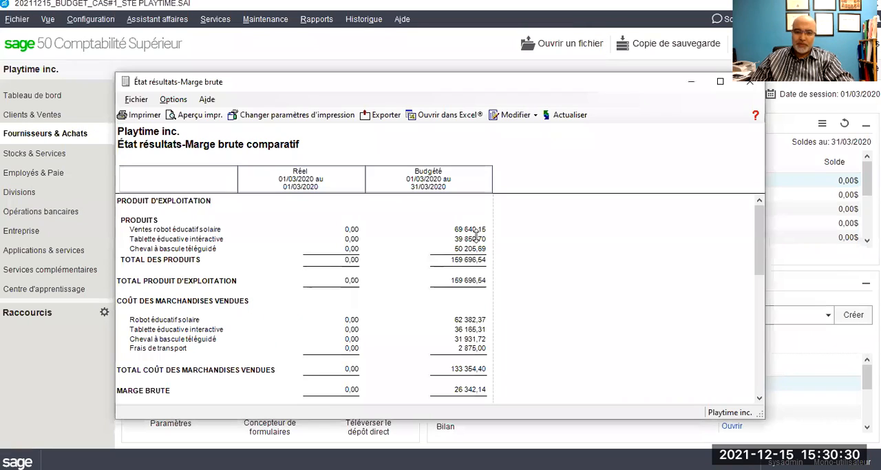
- Review the updated report and change its comparison to Première période vs Deuxième période (écart en pourcentage)
{"action": "scroll", "coordinate": [499, 215], "scroll_direction": "down", "scroll_amount": 1}
{"action": "scroll", "coordinate": [499, 215], "scroll_direction": "down", "scroll_amount": 2}
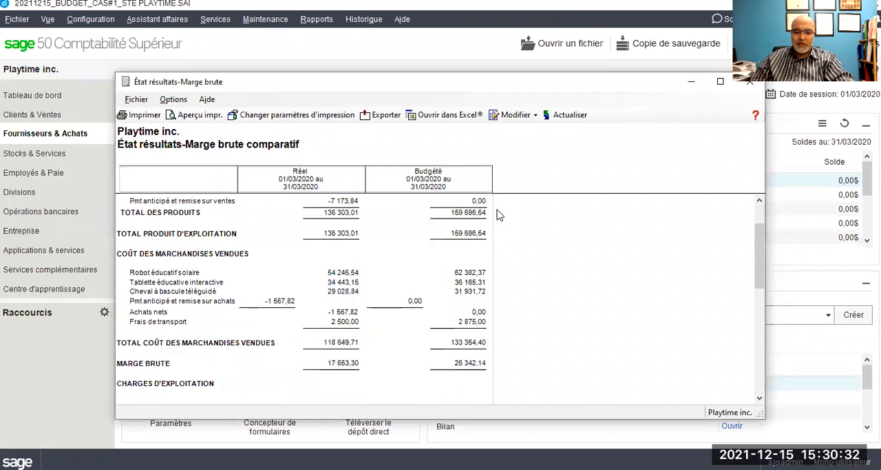
{"action": "scroll", "coordinate": [500, 216], "scroll_direction": "up", "scroll_amount": 3}
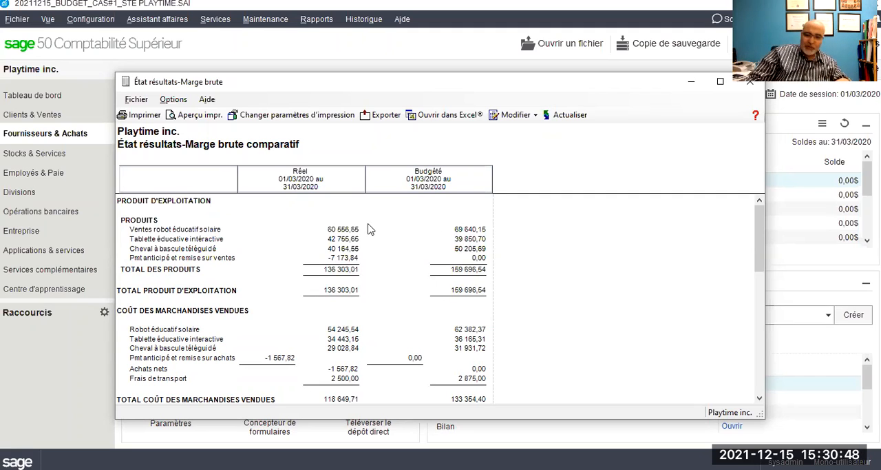
{"action": "left_click", "coordinate": [518, 116]}
{"action": "left_click", "coordinate": [523, 131]}
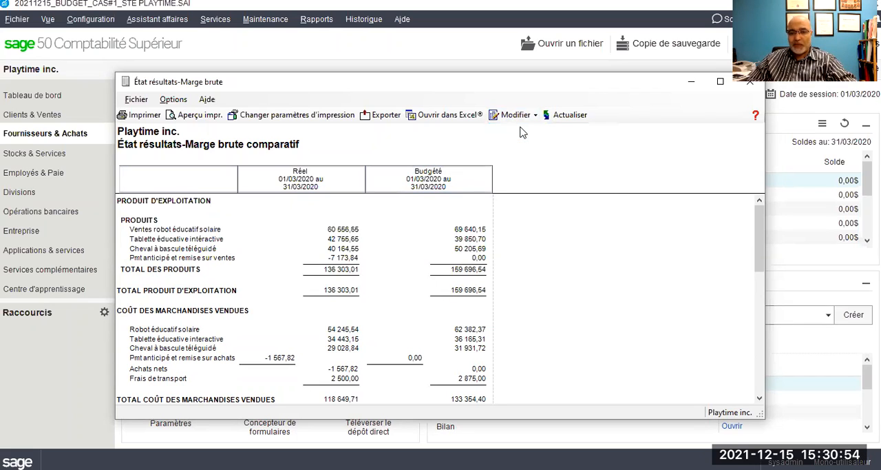
{"action": "left_click", "coordinate": [398, 178]}
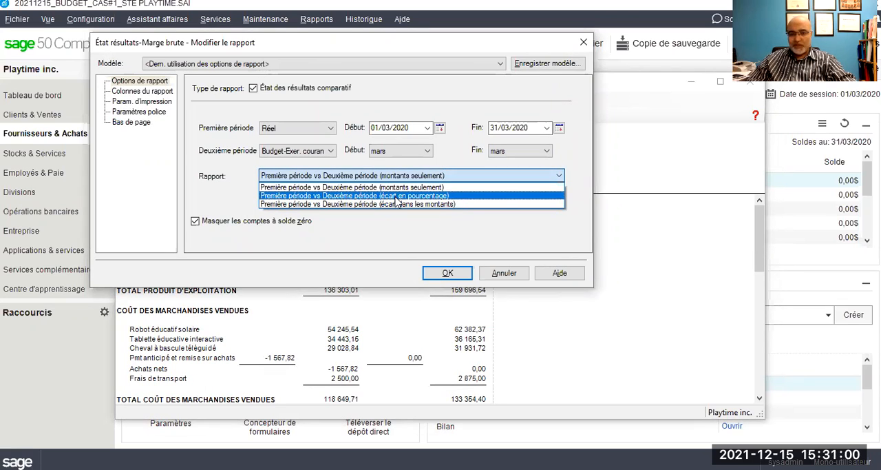
{"action": "left_click", "coordinate": [396, 196]}
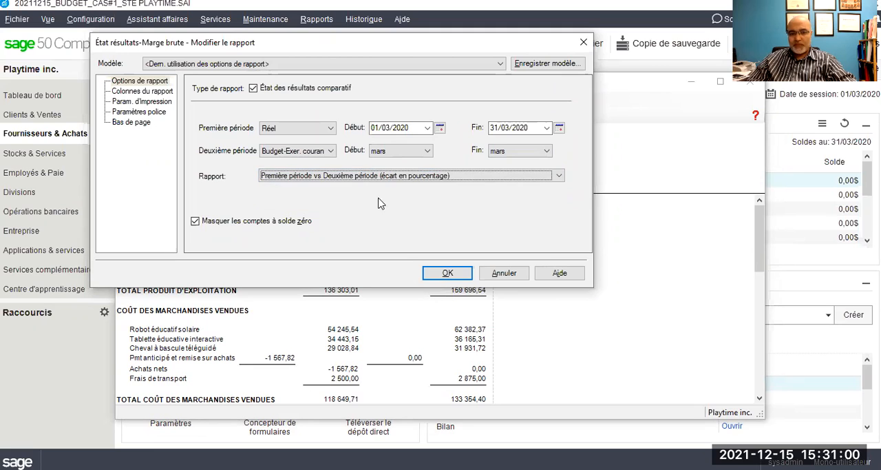
- Set the first period to Budget-Exer. courant and the second period to Réel, and generate the percentage variance report
{"action": "left_click", "coordinate": [332, 129]}
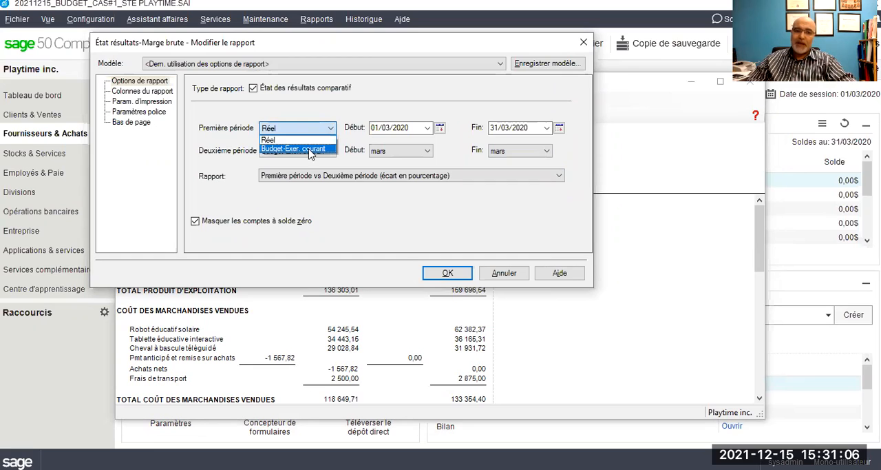
{"action": "left_click", "coordinate": [310, 149]}
{"action": "left_click", "coordinate": [310, 151]}
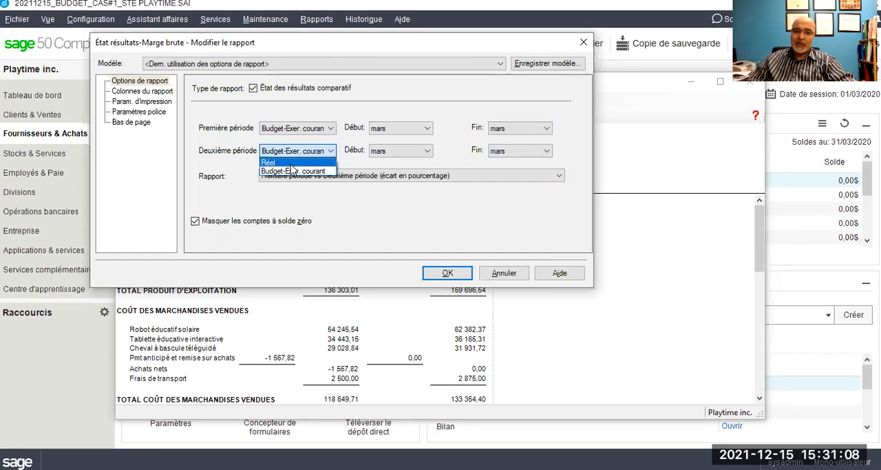
{"action": "left_click", "coordinate": [291, 163]}
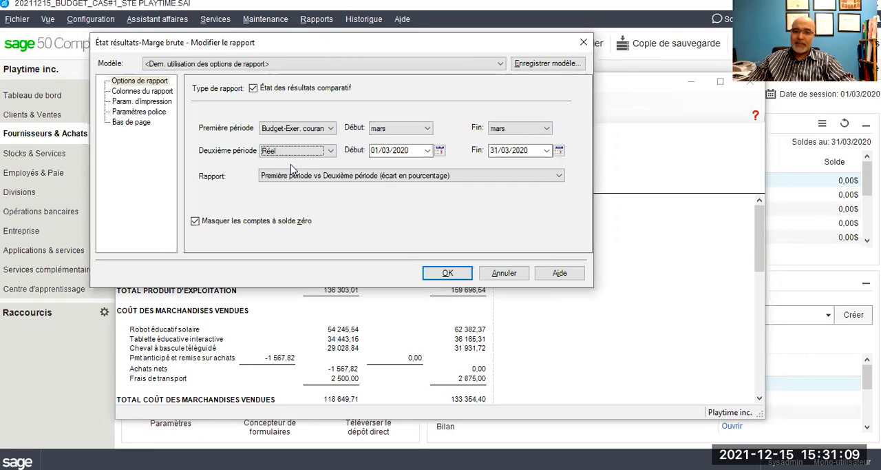
{"action": "left_click", "coordinate": [448, 273]}
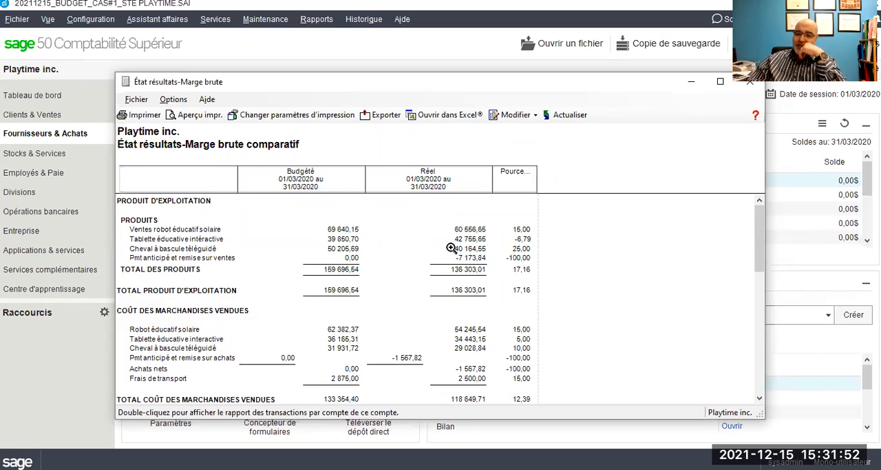
- Modify the report options to set the first period to Réel and the second to Budget-Exer. courant, and regenerate the report
{"action": "left_click", "coordinate": [513, 115]}
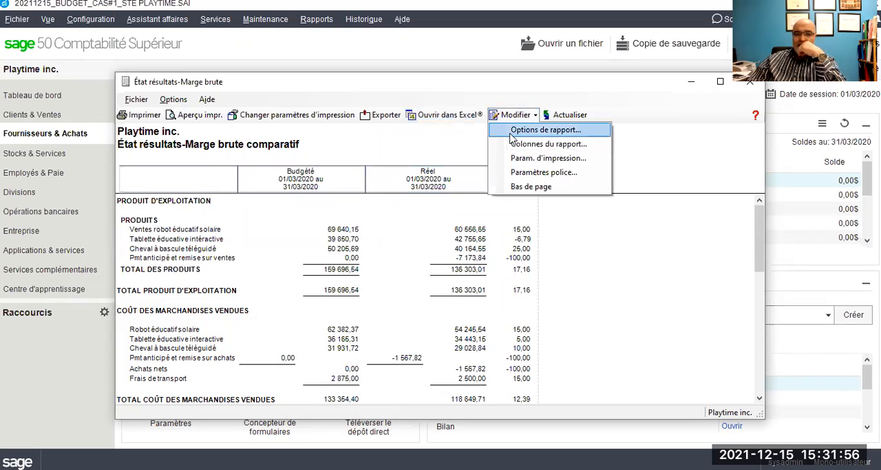
{"action": "left_click", "coordinate": [510, 131]}
{"action": "left_click", "coordinate": [332, 131]}
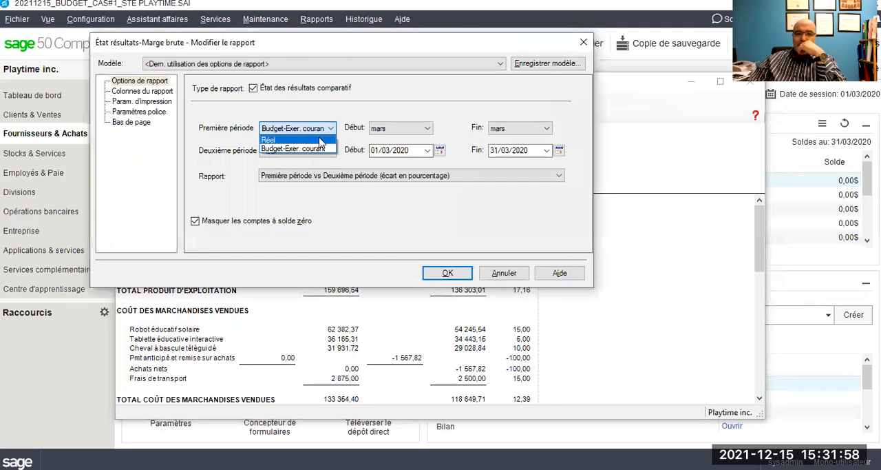
{"action": "left_click", "coordinate": [303, 139]}
{"action": "left_click", "coordinate": [298, 151]}
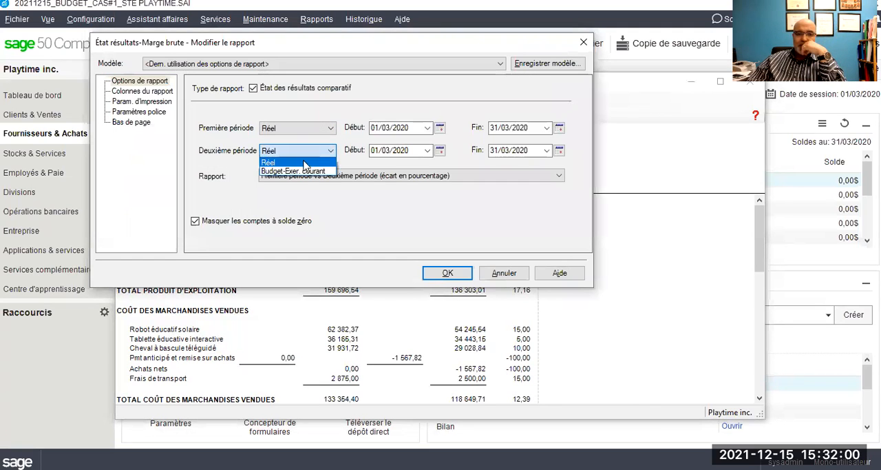
{"action": "left_click", "coordinate": [295, 170]}
{"action": "left_click", "coordinate": [448, 272]}
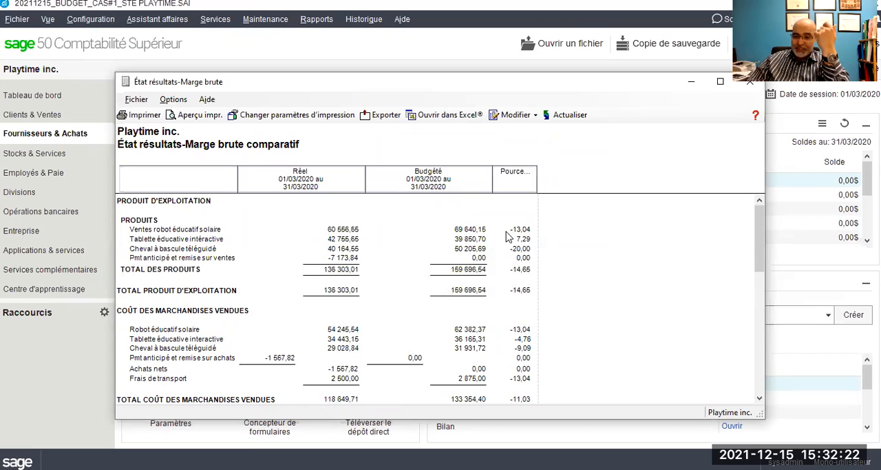
- Change the report's comparison to Première période vs Deuxième période (écart dans les montants) and regenerate it
{"action": "scroll", "coordinate": [513, 237], "scroll_direction": "down", "scroll_amount": 5}
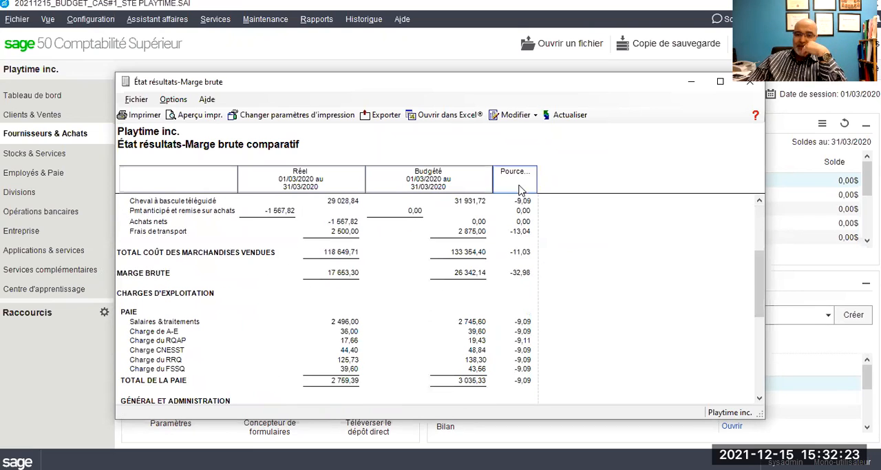
{"action": "left_click", "coordinate": [530, 115]}
{"action": "left_click", "coordinate": [528, 130]}
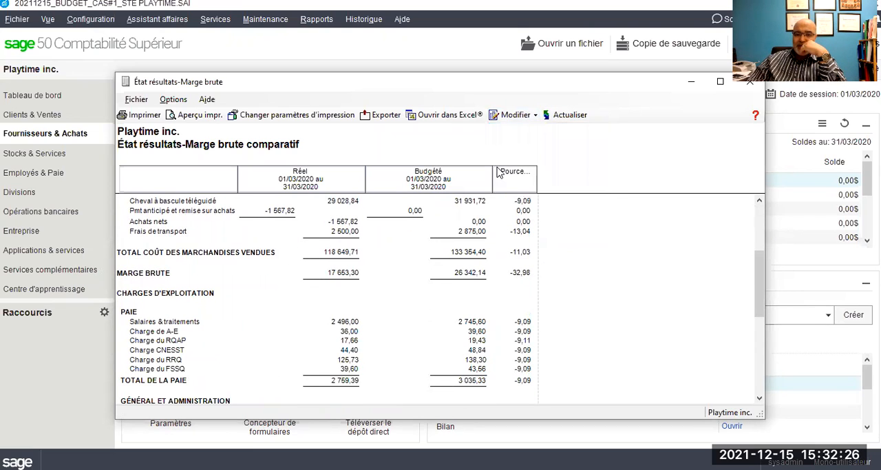
{"action": "left_click", "coordinate": [426, 176]}
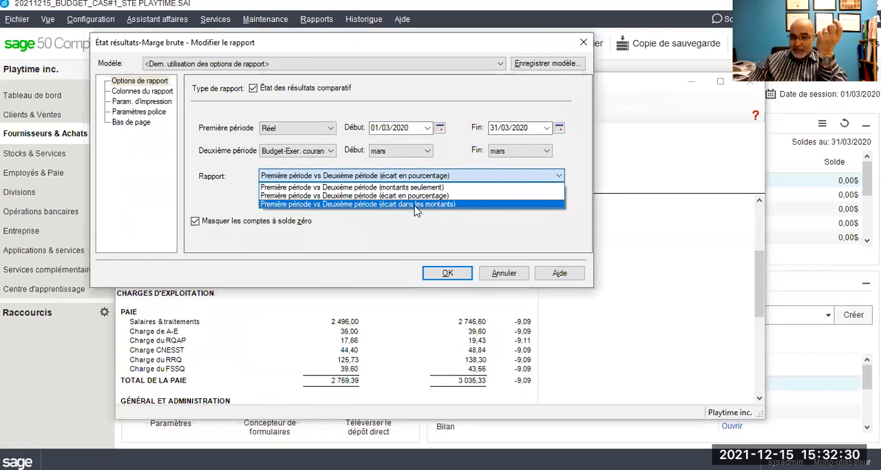
{"action": "left_click", "coordinate": [415, 204]}
{"action": "left_click", "coordinate": [426, 274]}
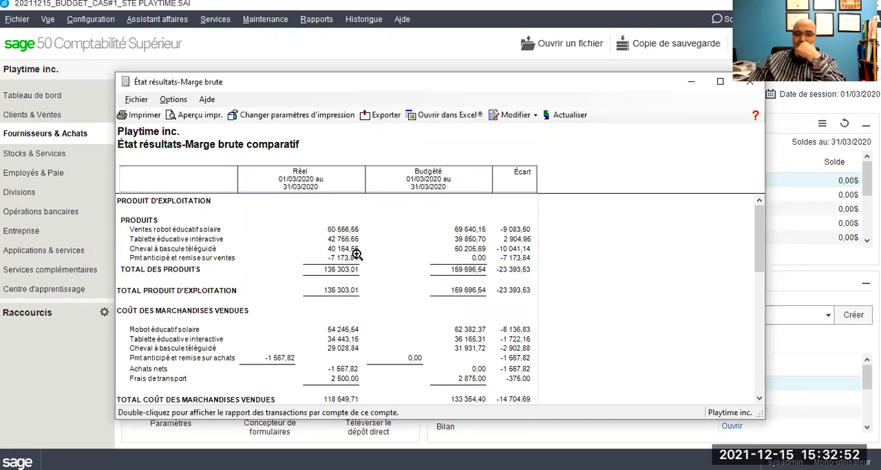
- Examine the actual, budgeted and variance amounts in the comparative statement, from revenues and cost of goods sold down to net profit
{"action": "scroll", "coordinate": [400, 270], "scroll_direction": "down", "scroll_amount": 4}
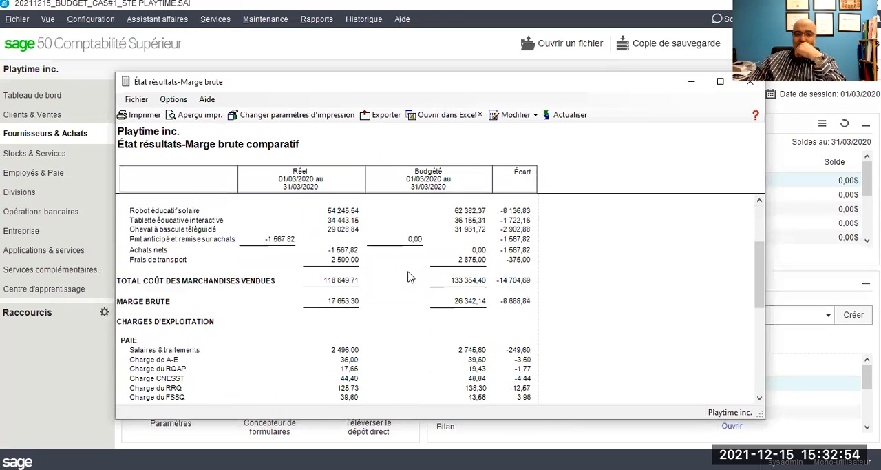
{"action": "scroll", "coordinate": [410, 276], "scroll_direction": "up", "scroll_amount": 1}
{"action": "scroll", "coordinate": [410, 276], "scroll_direction": "down", "scroll_amount": 2}
{"action": "scroll", "coordinate": [410, 276], "scroll_direction": "up", "scroll_amount": 2}
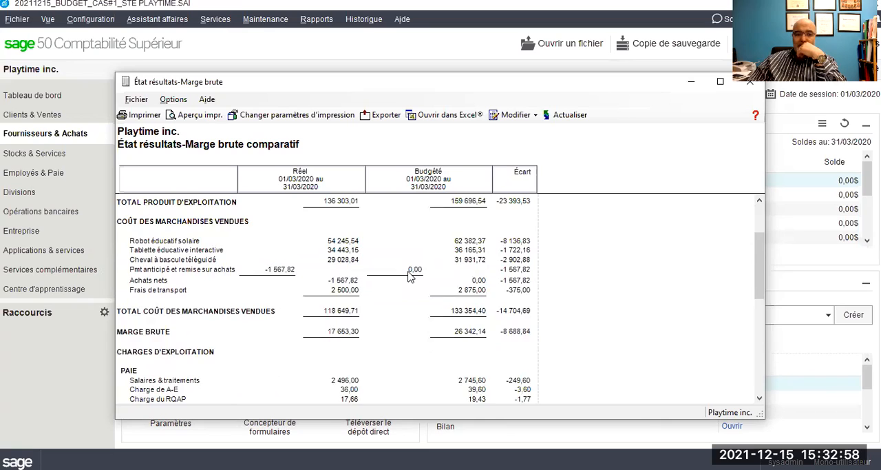
{"action": "scroll", "coordinate": [410, 276], "scroll_direction": "down", "scroll_amount": 4}
{"action": "scroll", "coordinate": [410, 276], "scroll_direction": "down", "scroll_amount": 1}
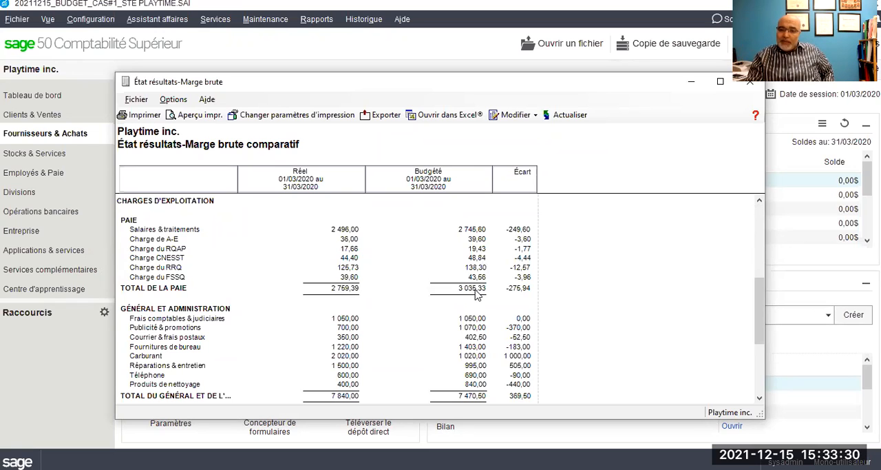
{"action": "scroll", "coordinate": [475, 293], "scroll_direction": "down", "scroll_amount": 2}
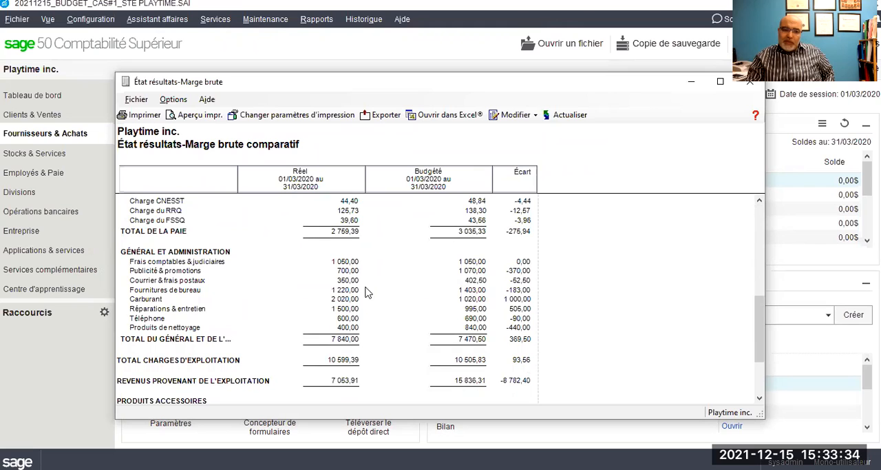
{"action": "scroll", "coordinate": [337, 285], "scroll_direction": "down", "scroll_amount": 1}
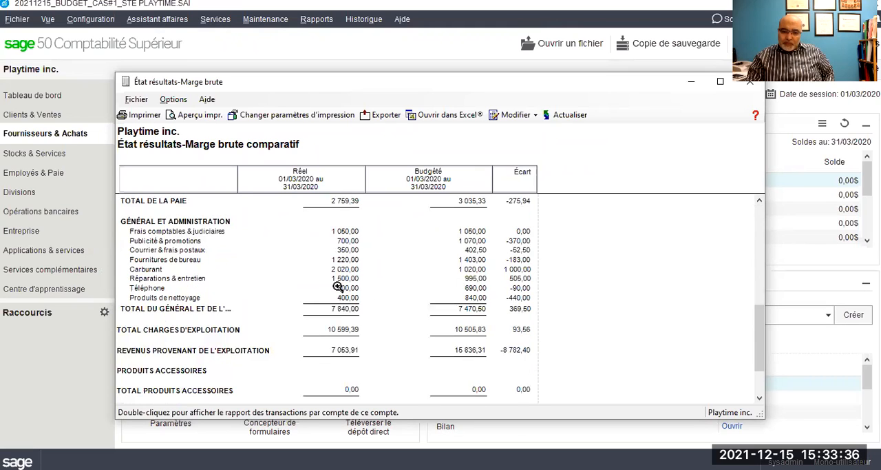
{"action": "scroll", "coordinate": [337, 285], "scroll_direction": "down", "scroll_amount": 1}
{"action": "scroll", "coordinate": [337, 286], "scroll_direction": "down", "scroll_amount": 1}
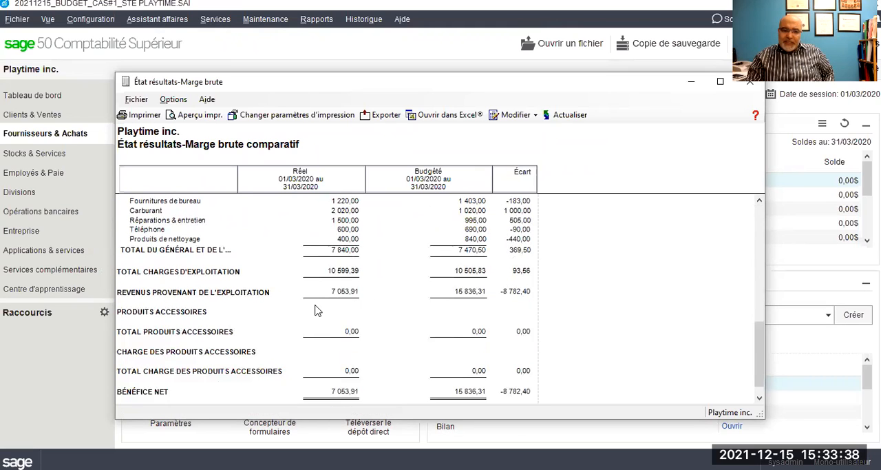
{"action": "scroll", "coordinate": [315, 309], "scroll_direction": "down", "scroll_amount": 1}
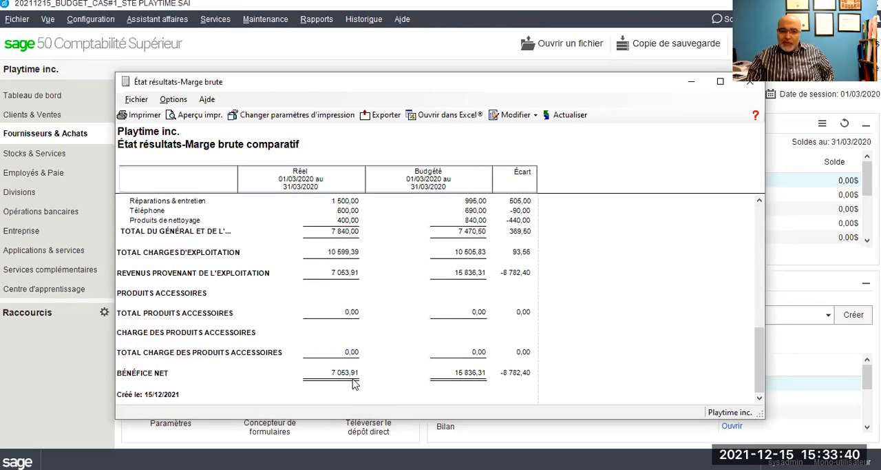